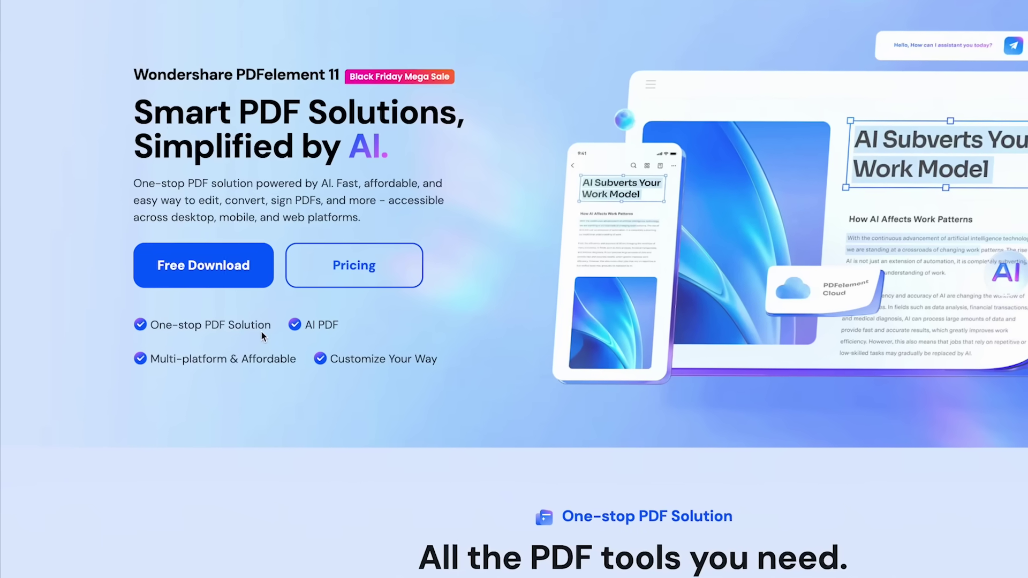
- Start the free PDFelement download from the Wondershare website
click(223, 254)
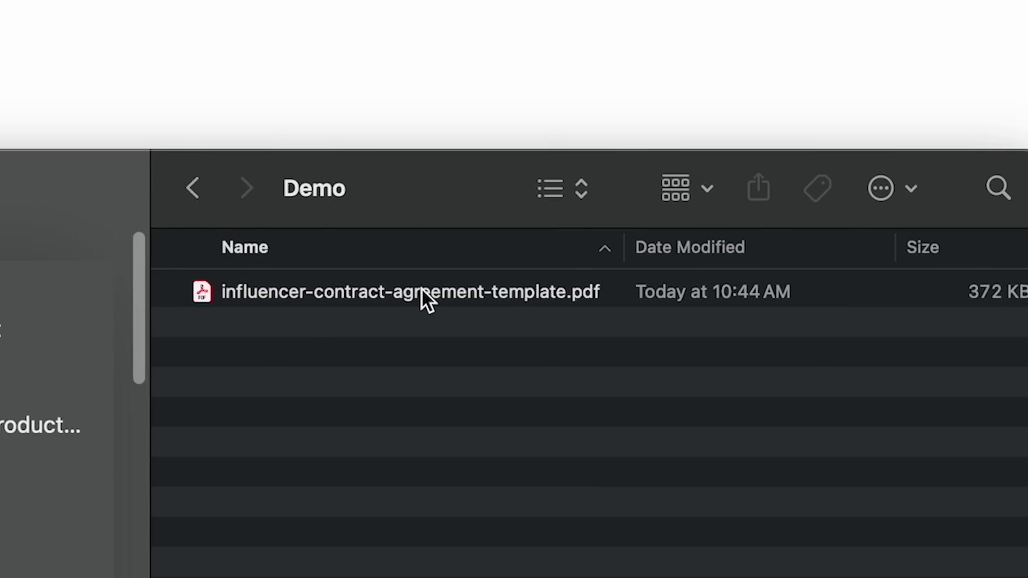
drag(430, 289, 304, 260)
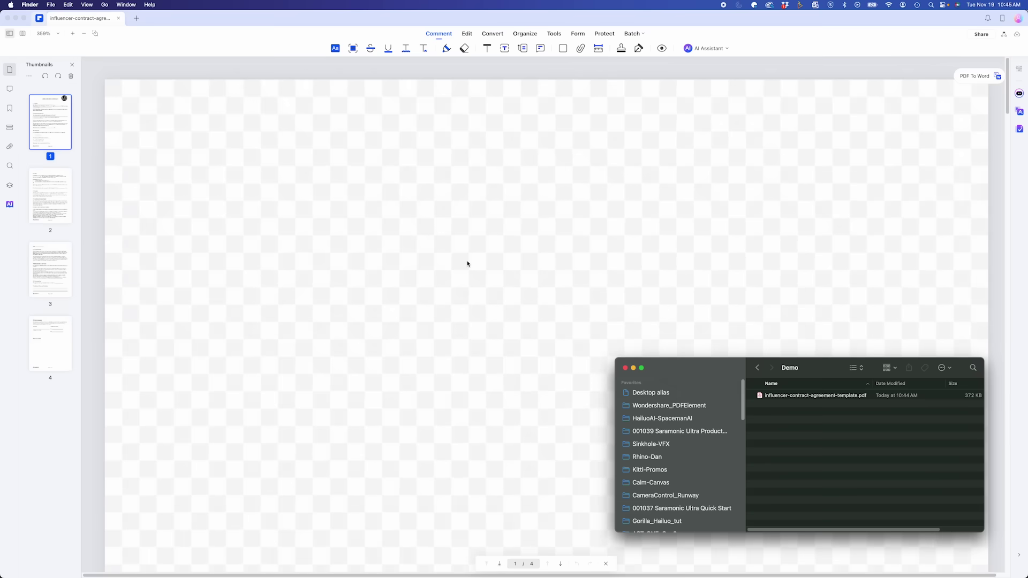
click(606, 189)
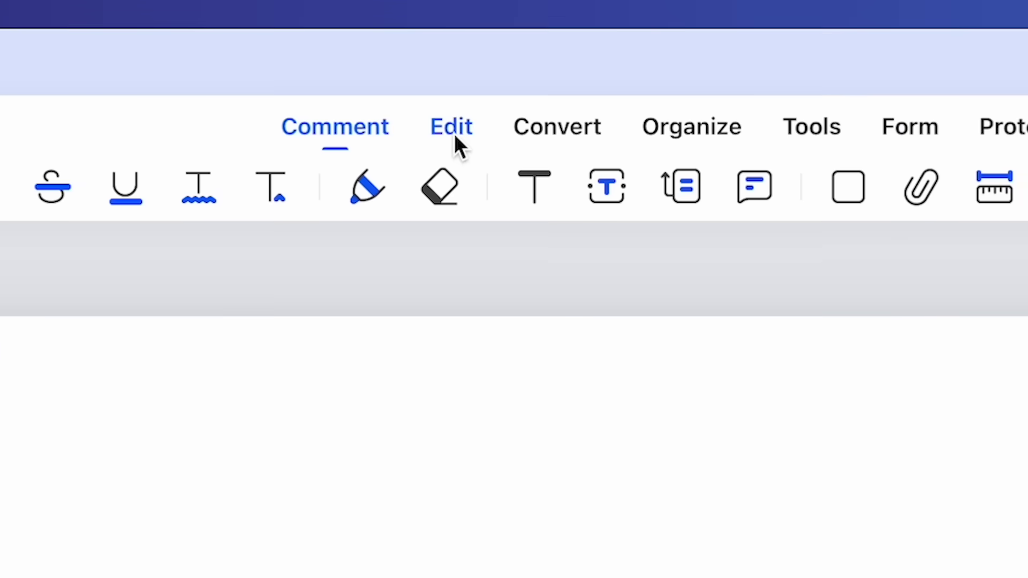
click(454, 134)
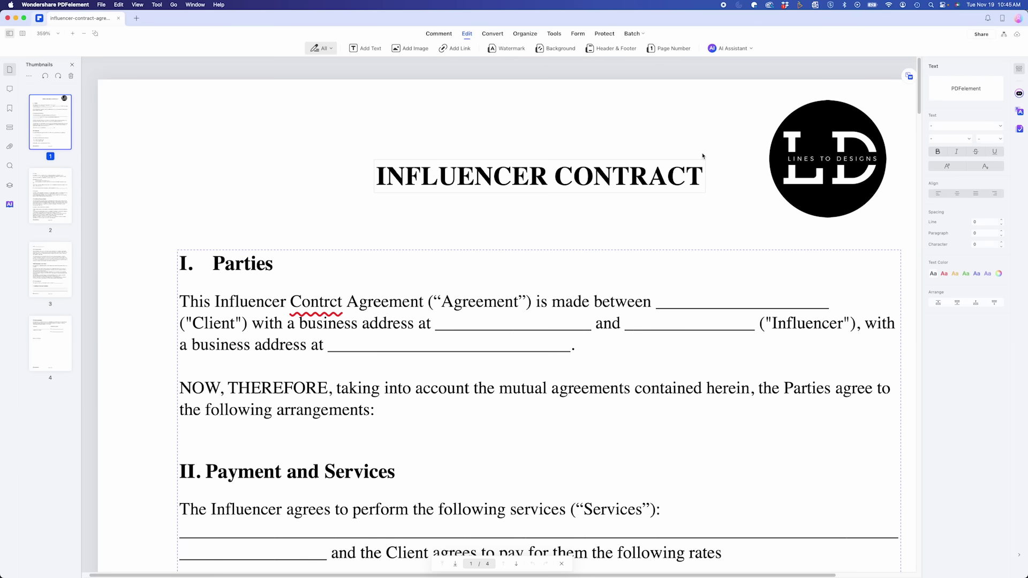
scroll(677, 111, right, 2)
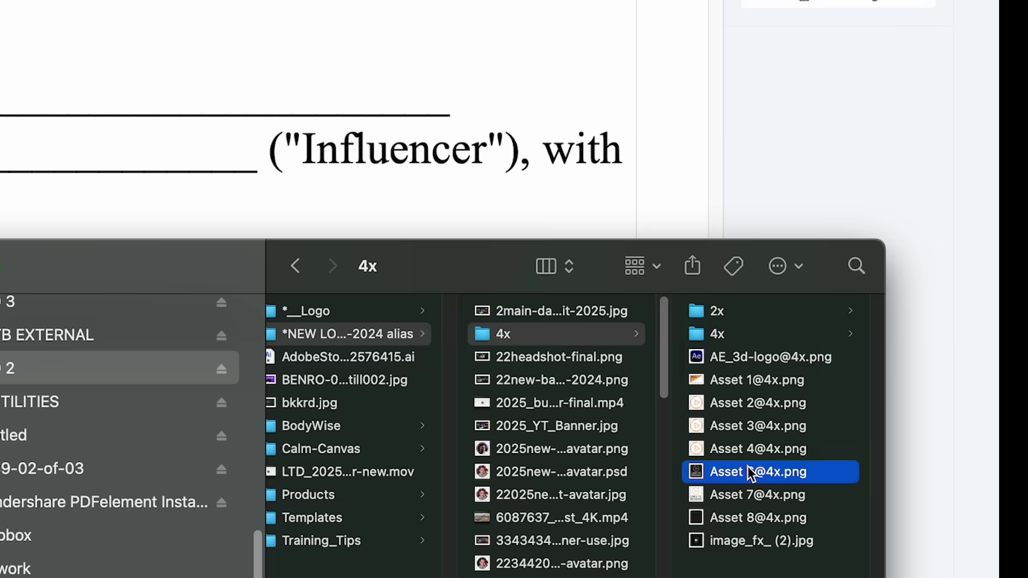
key(space)
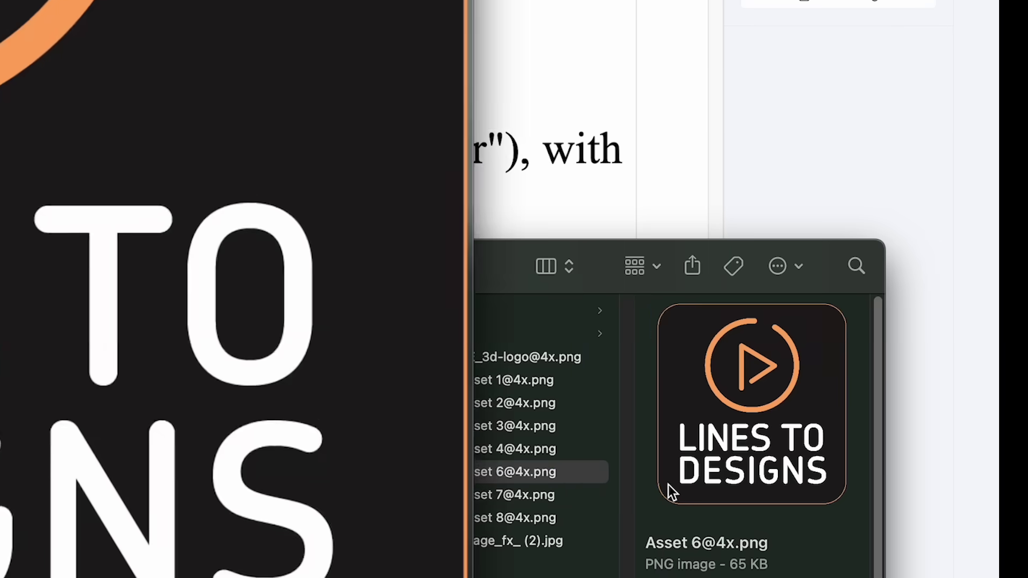
key(space)
click(576, 472)
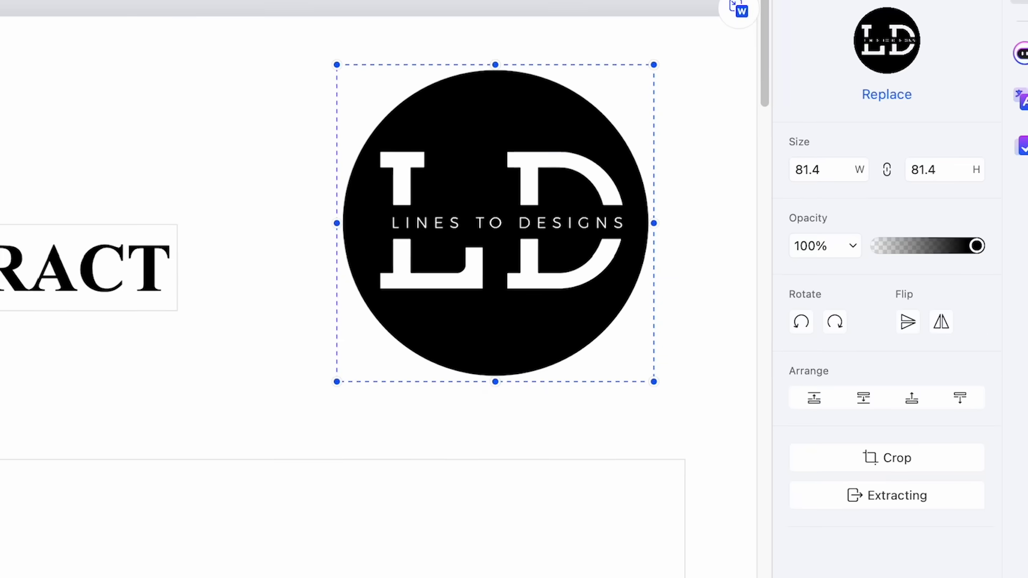
drag(575, 471, 524, 472)
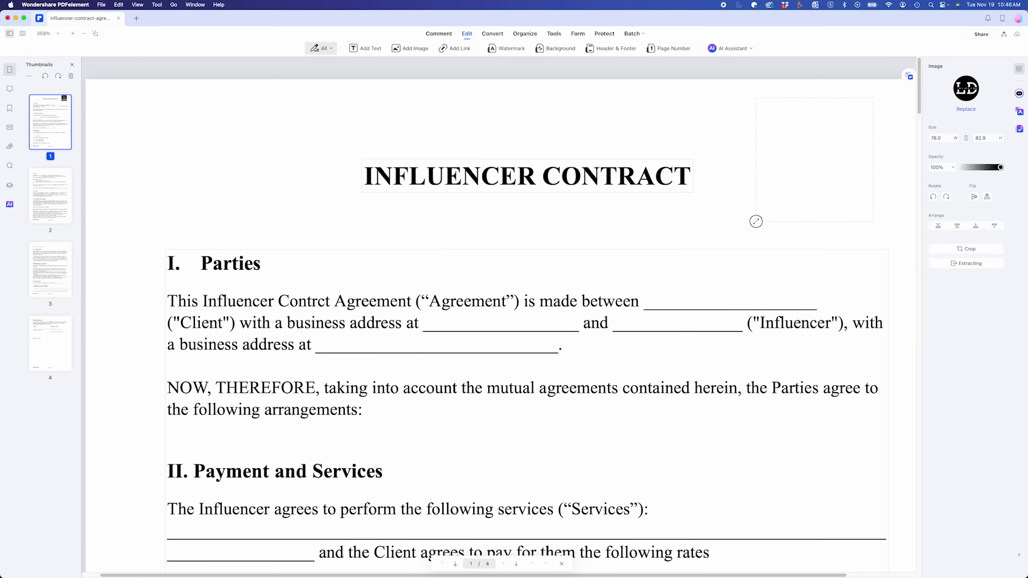
drag(744, 228, 733, 236)
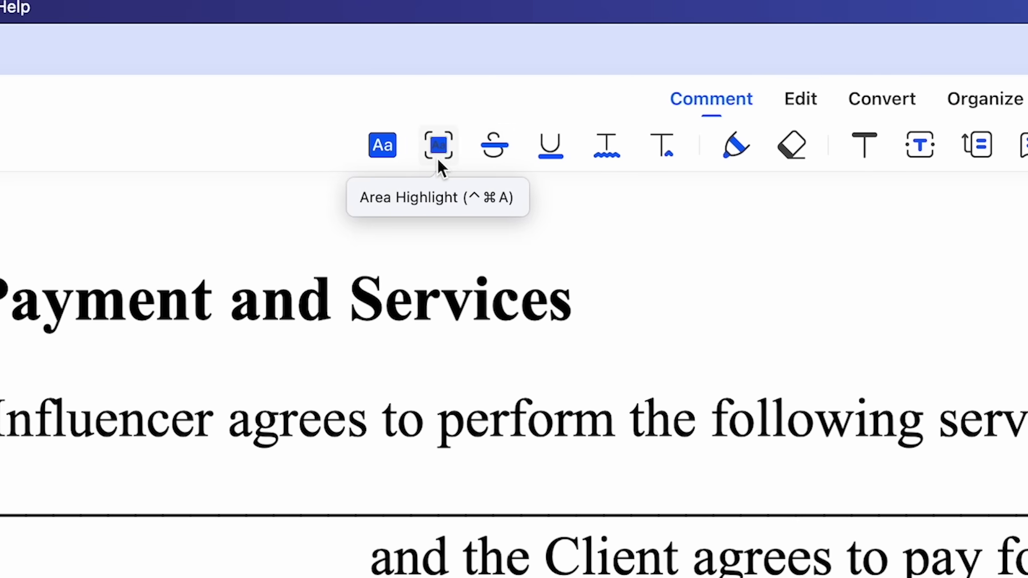
- Highlight 'The Services must be performed before', add a 'remind' note, and add a signature-line callout
click(352, 149)
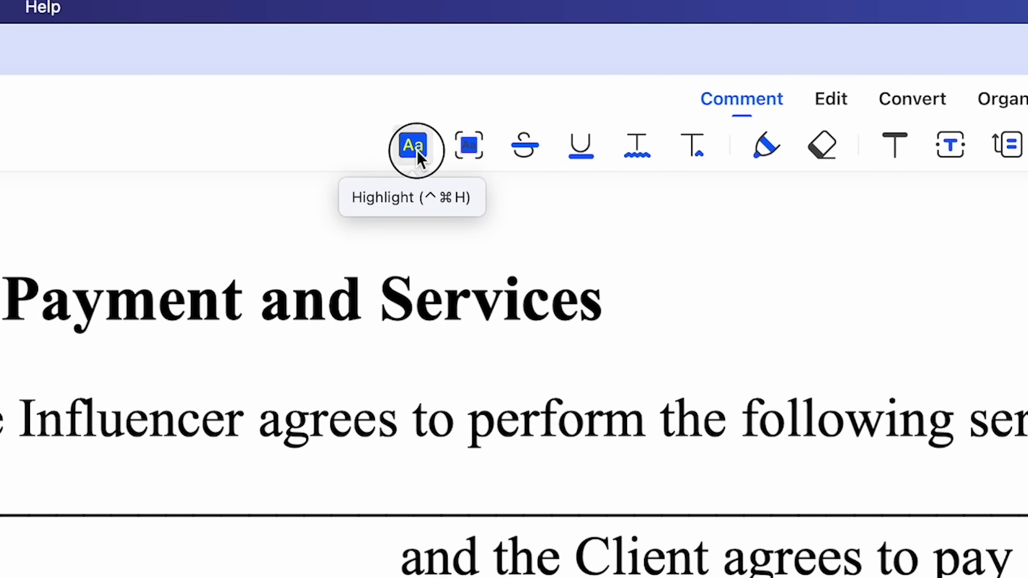
drag(0, 577, 187, 577)
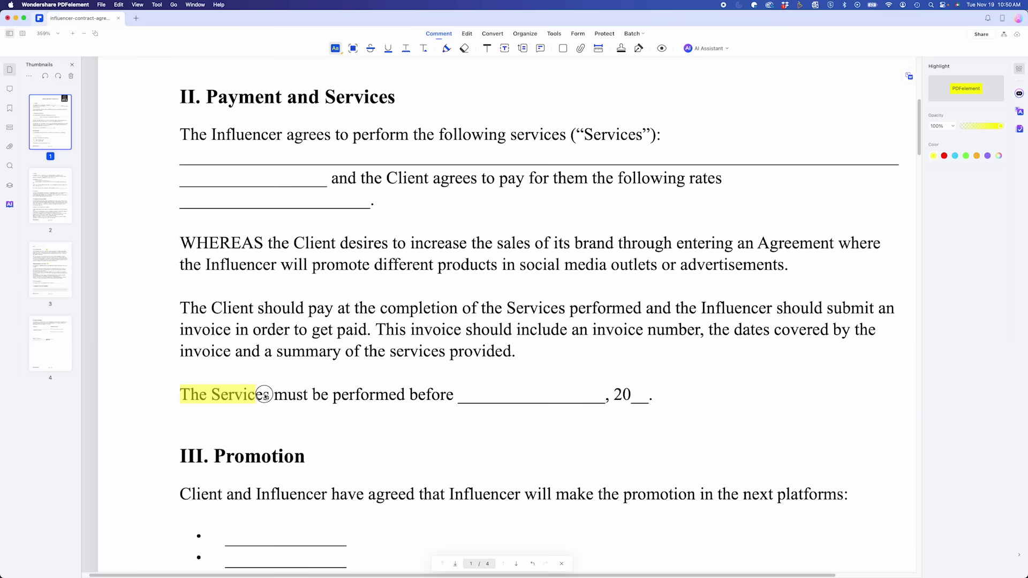
drag(329, 393, 482, 385)
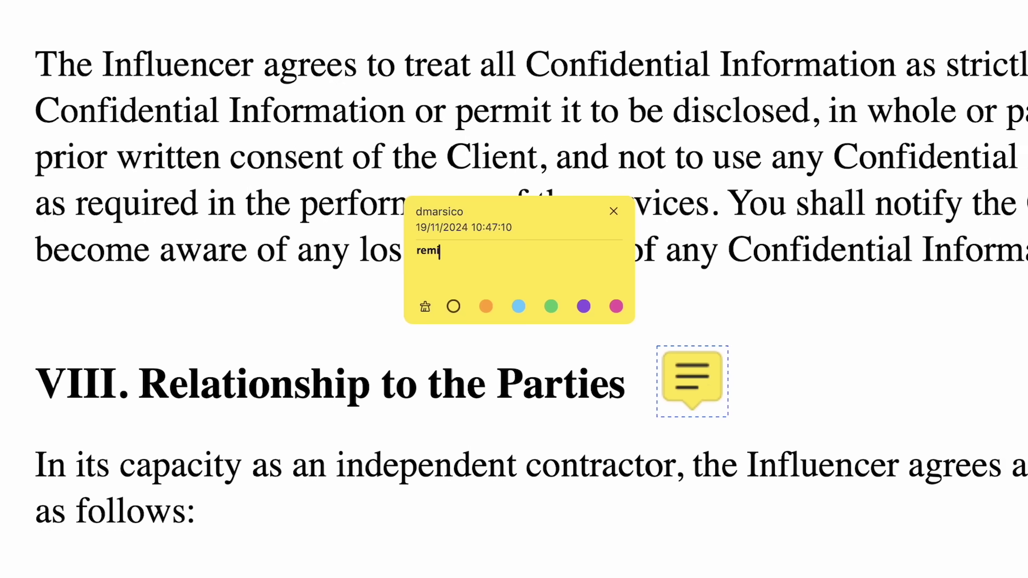
text(nd)
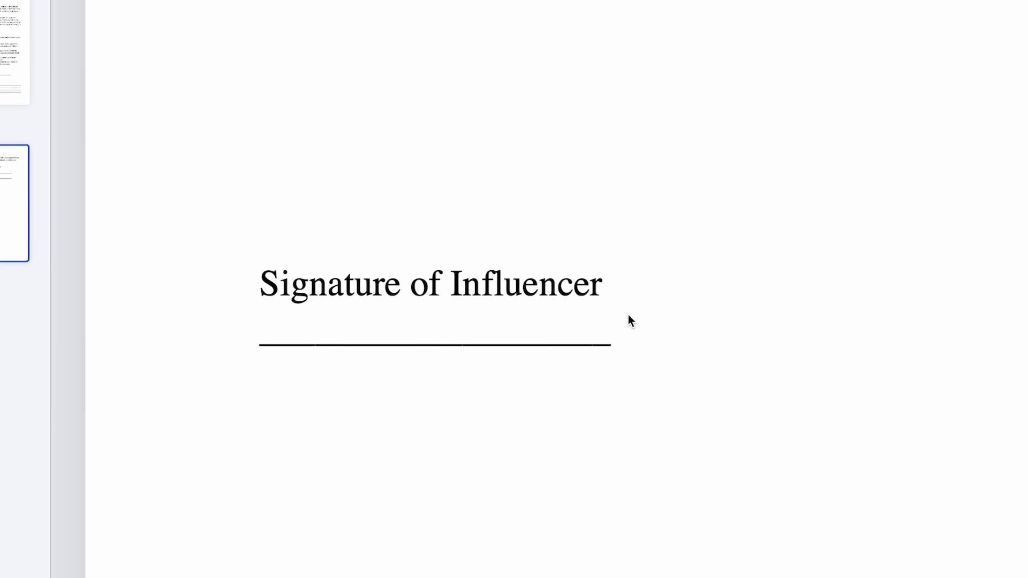
mouse_move(615, 331)
mouse_down()
mouse_move(952, 379)
mouse_move(1010, 340)
mouse_up()
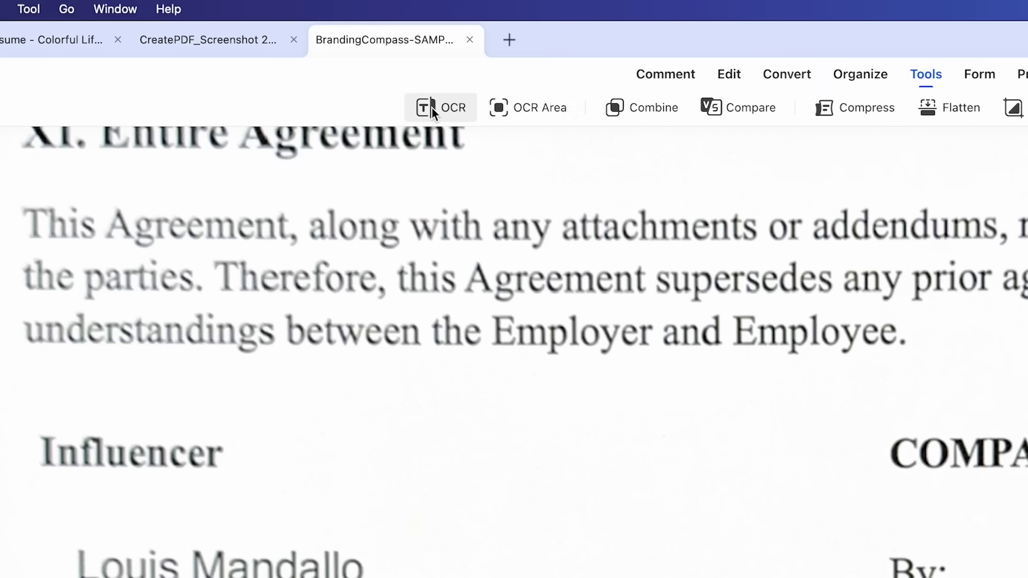
- Perform OCR on the scanned signed agreement and show the Remove Background option
click(335, 48)
click(562, 360)
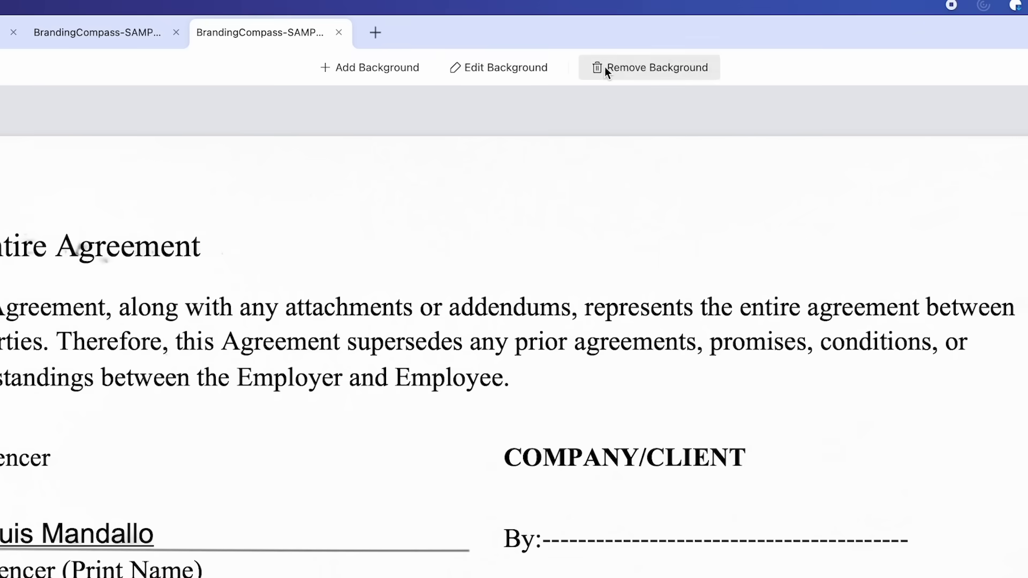
click(556, 35)
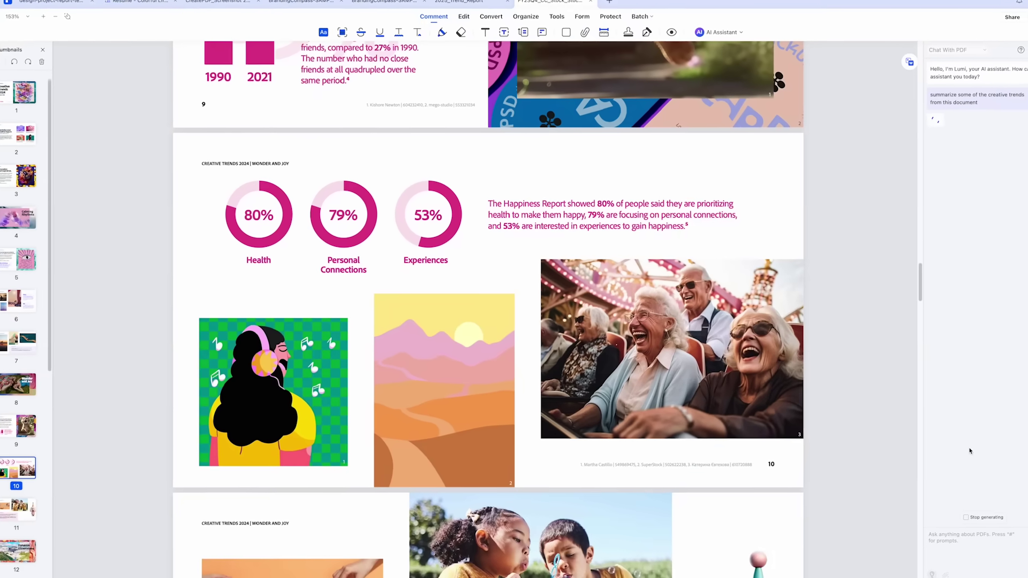
- Read the AI summary of four 2024 creative trends, follow its page 2 citation, then advance a page
scroll(865, 435, down, 10)
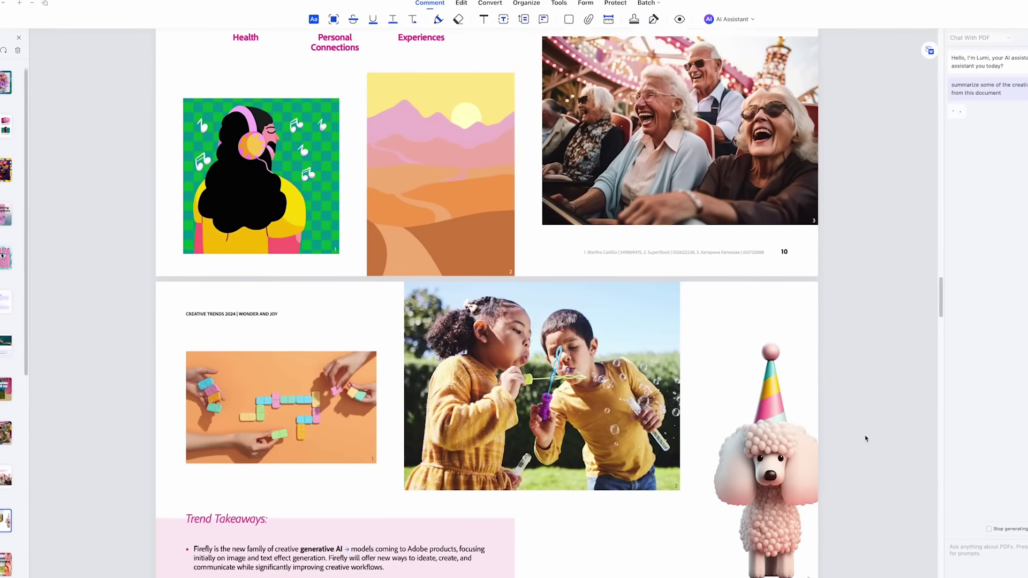
scroll(168, 321, down, 5)
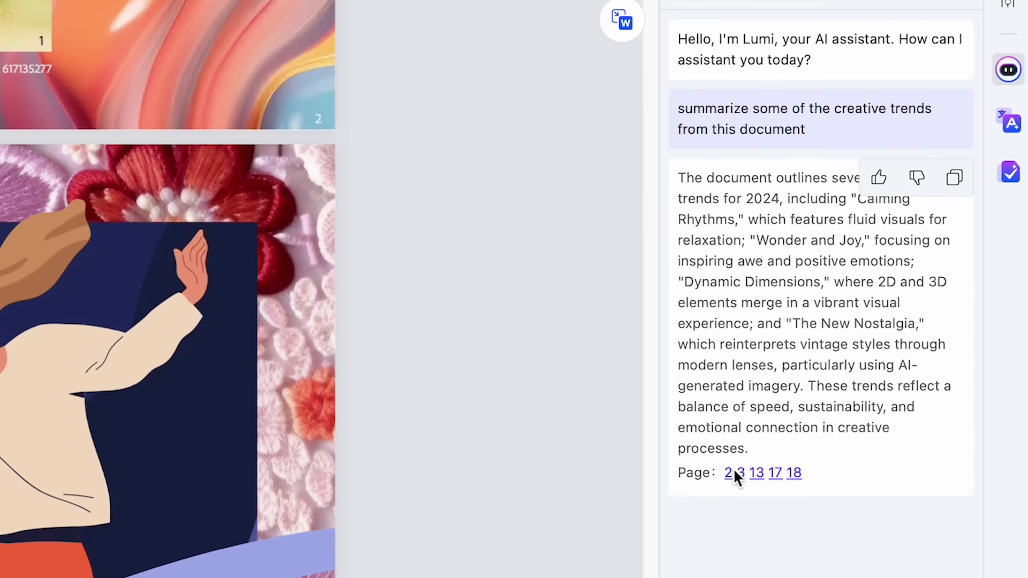
click(730, 436)
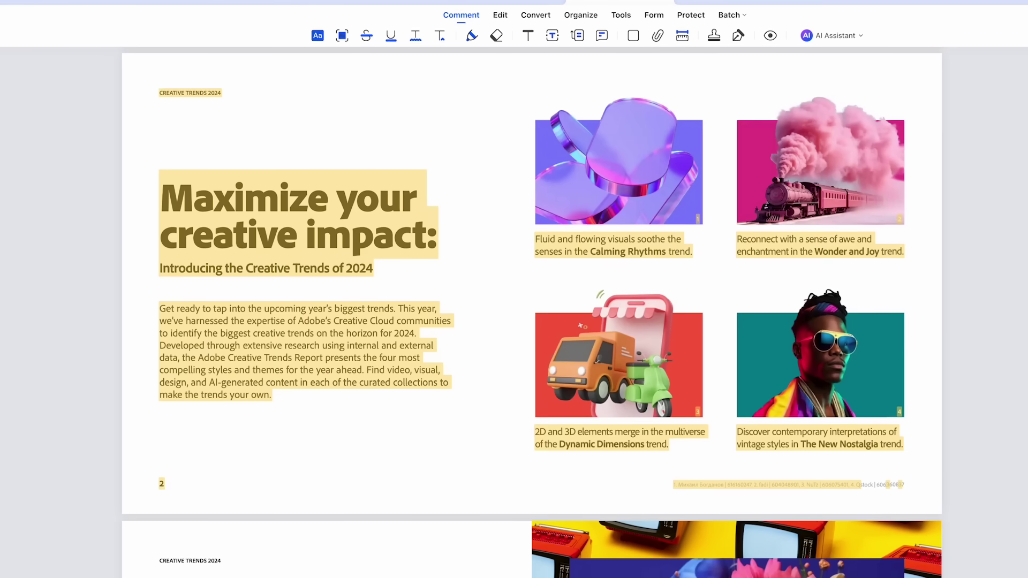
key(Page_Down)
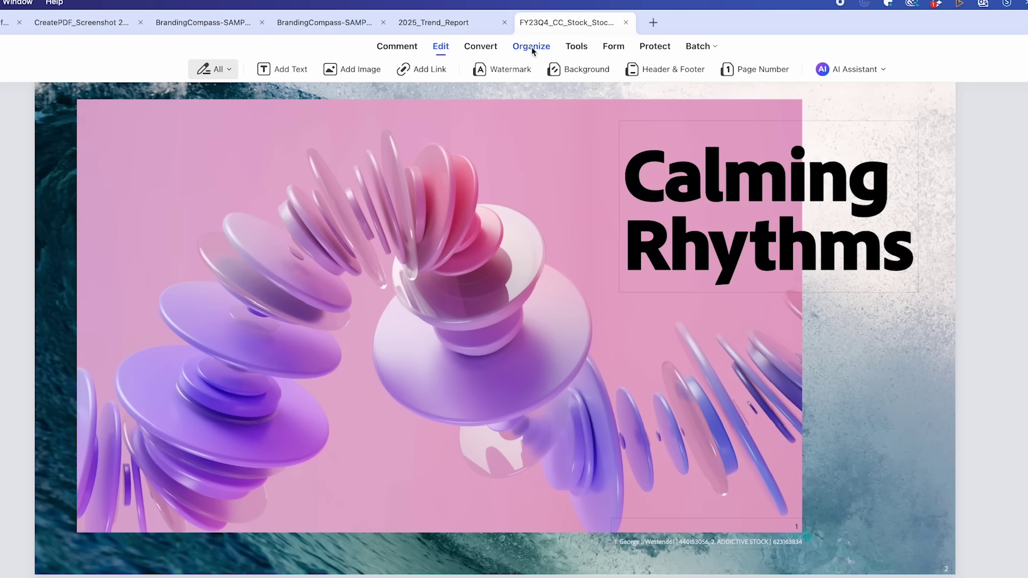
- Move page 6 to position 7, delete page 9, and extract page 4 as a separate file
click(531, 47)
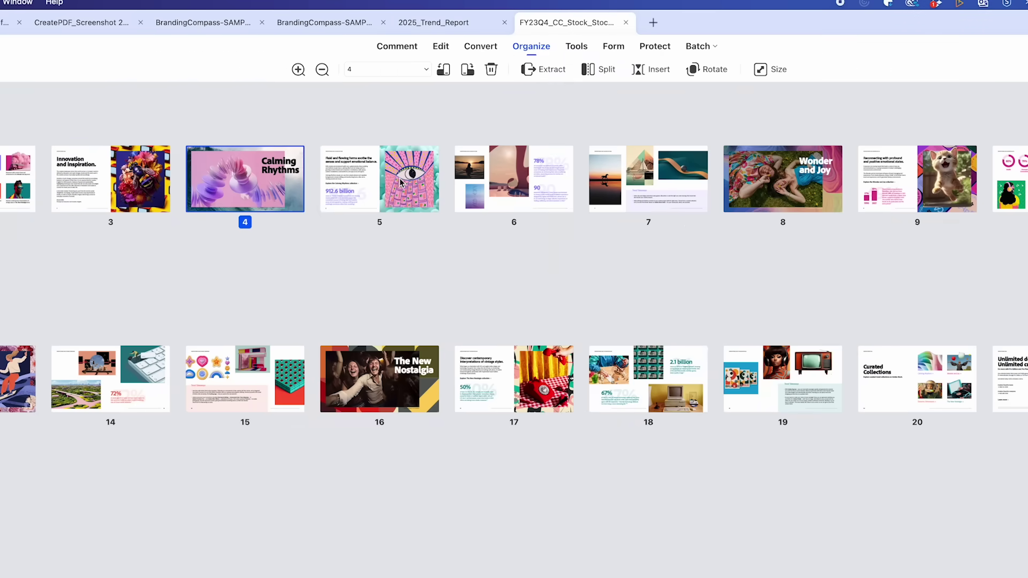
click(461, 348)
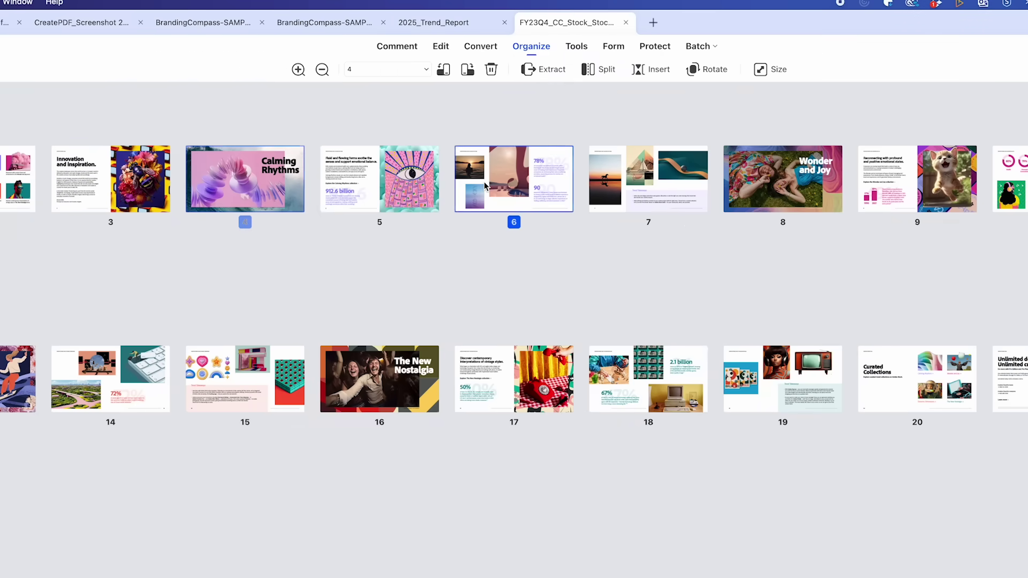
drag(611, 185, 940, 182)
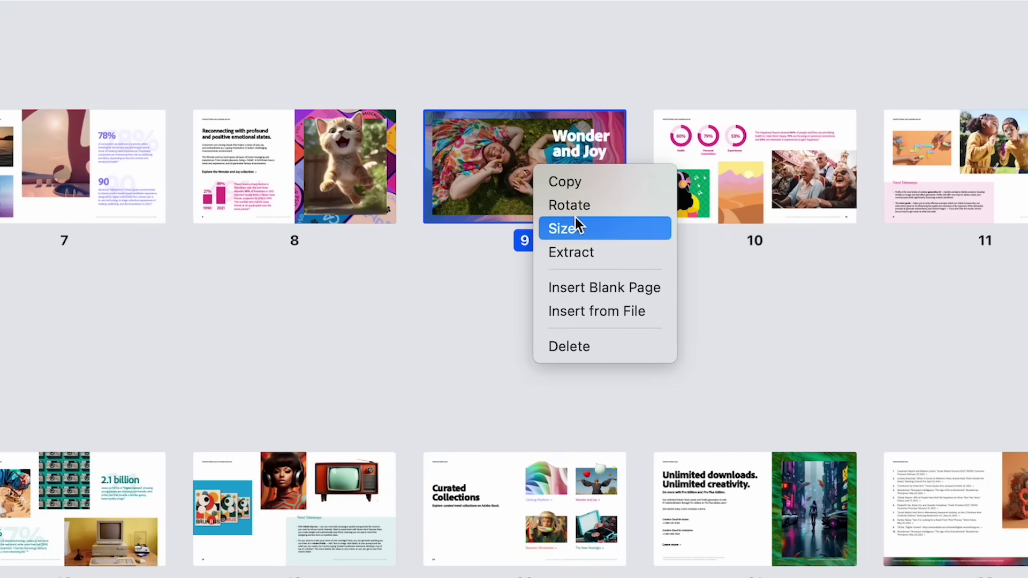
click(569, 347)
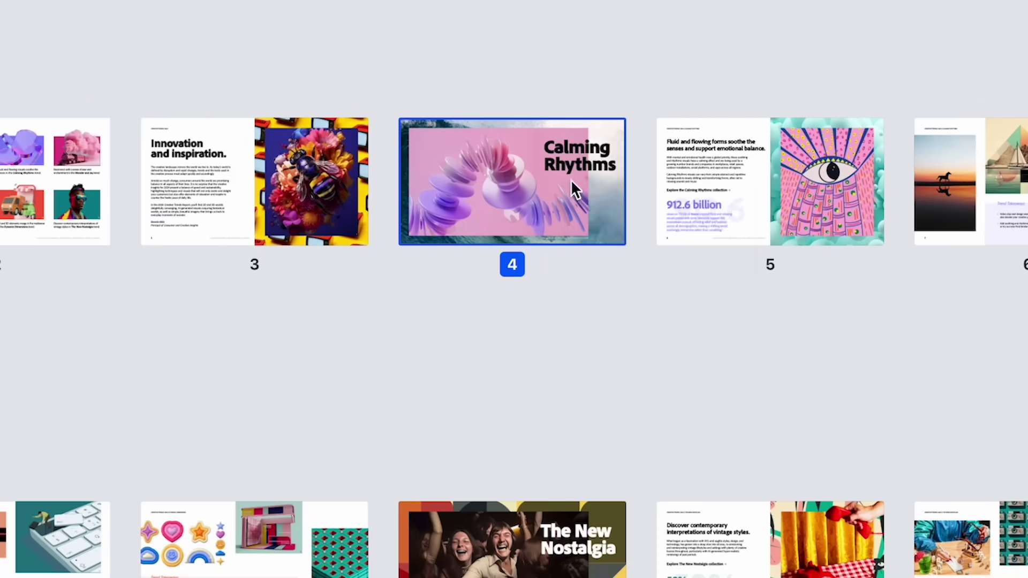
right_click(573, 177)
click(630, 282)
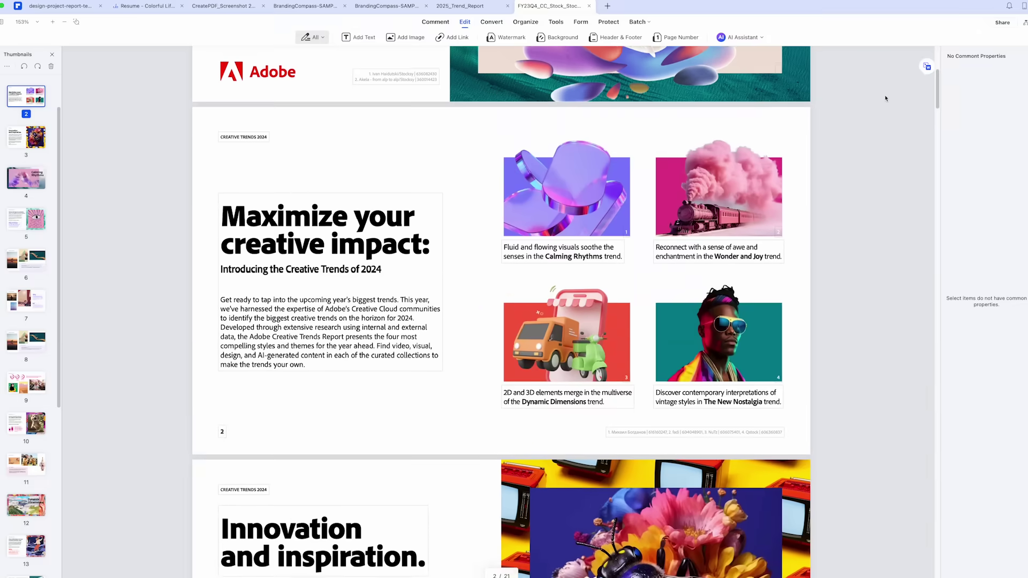
- Convert the Creative Trends report to images with PDF To Image
mouse_move(926, 67)
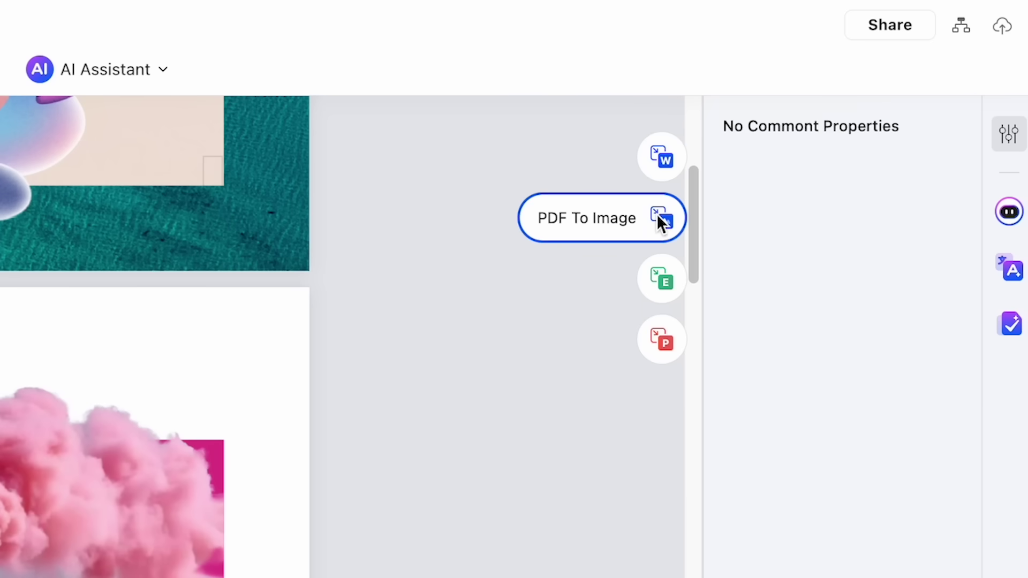
click(650, 341)
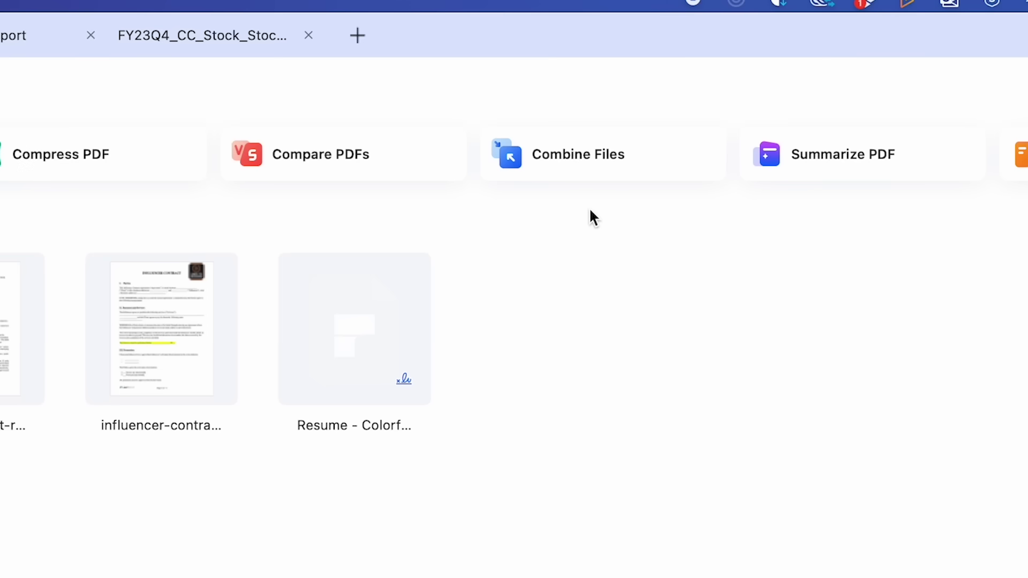
- Combine four PDFs, including 2025_Trend_Report.pdf and the influencer contract, and save the merged file
click(571, 140)
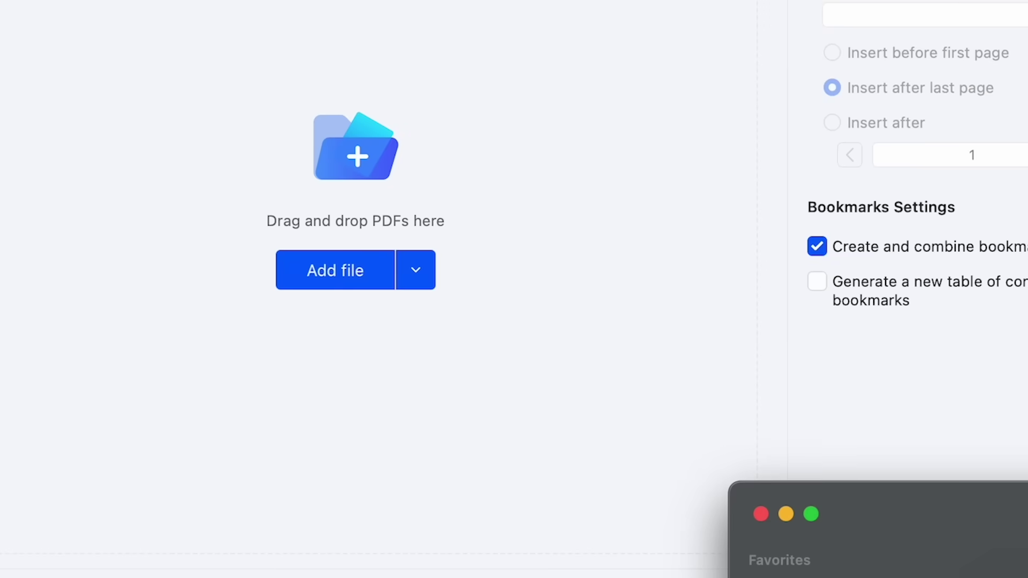
drag(738, 429, 453, 215)
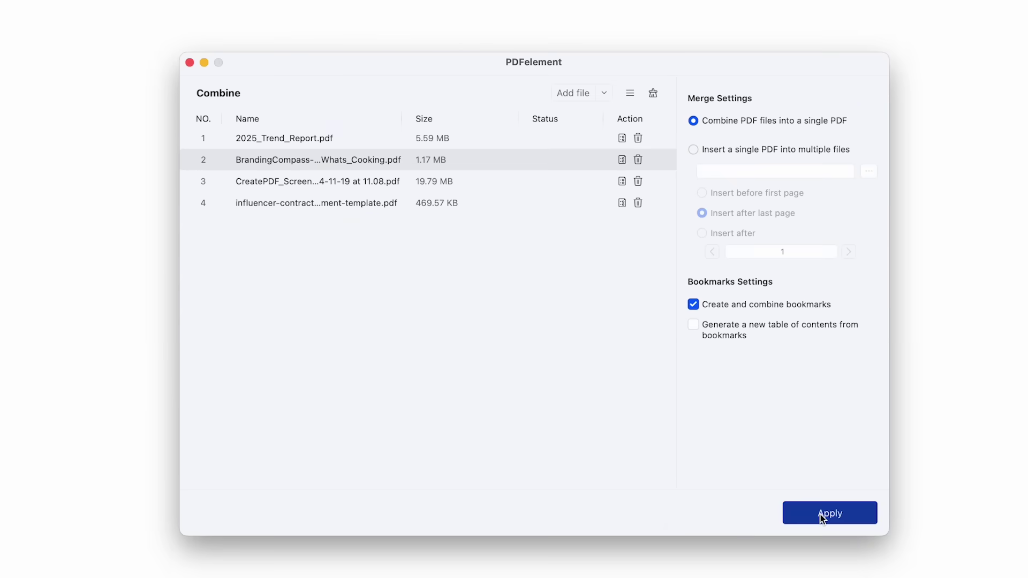
click(822, 515)
click(779, 432)
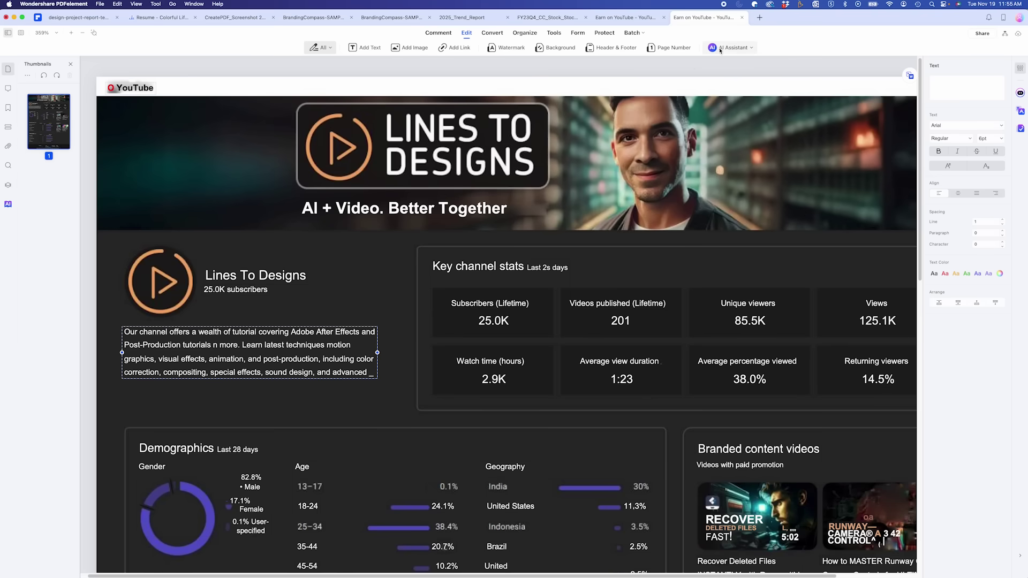
- Run Paragraph Grammar Check on the pasted channel description paragraph
click(721, 50)
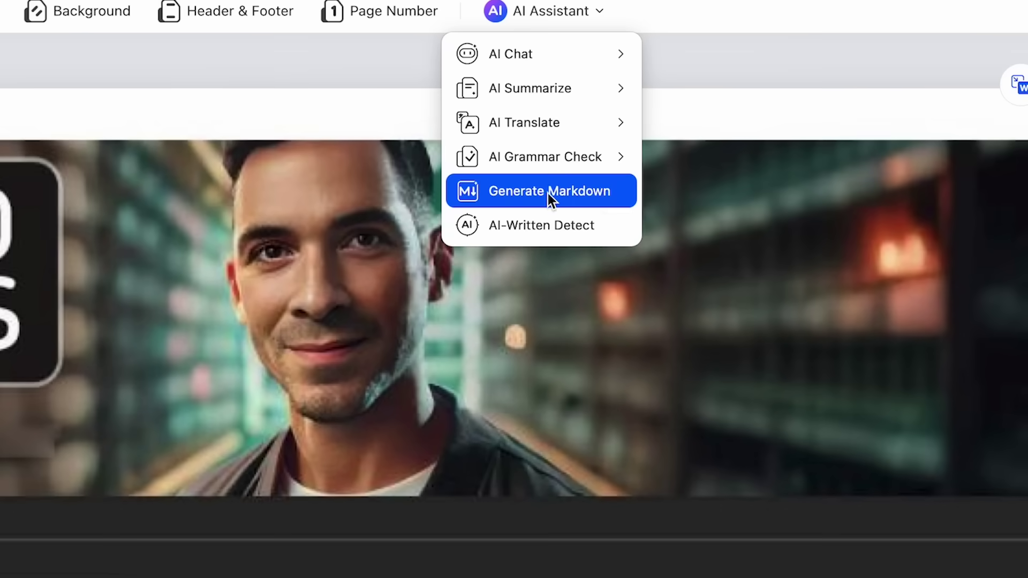
mouse_move(736, 103)
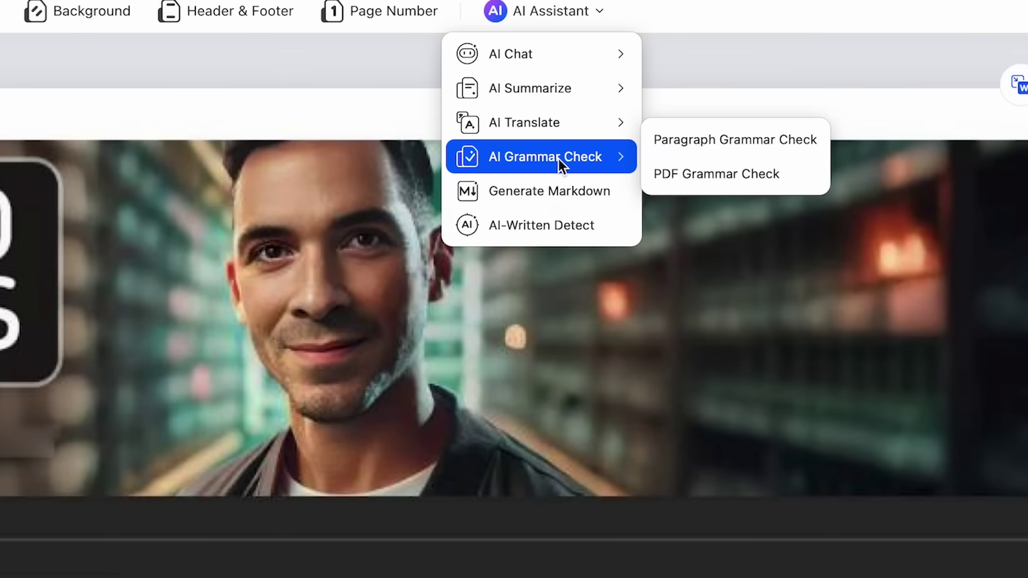
click(732, 147)
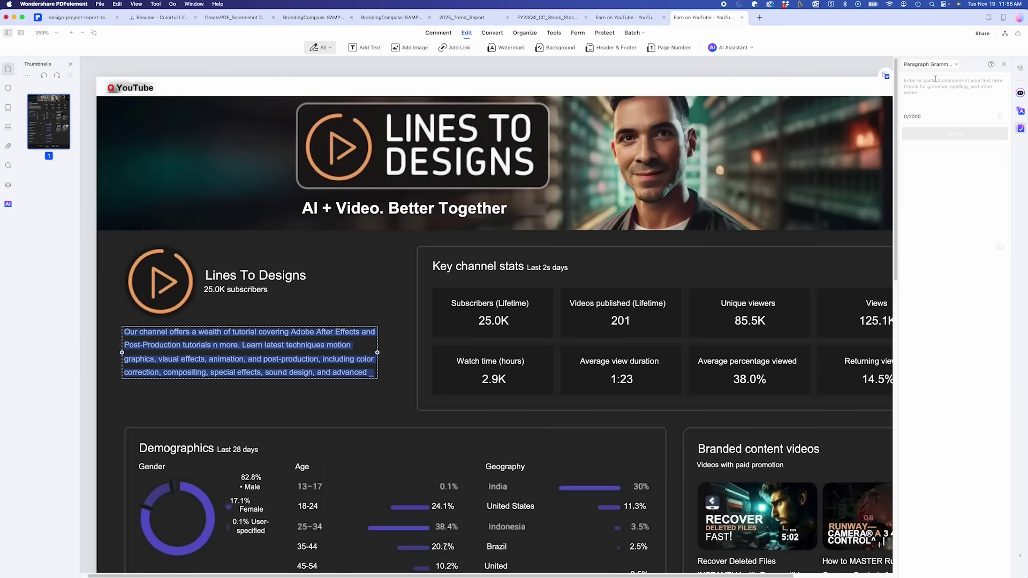
click(936, 79)
text(Our channel offers a wealth of tutorial covering Adobe After Effects and Post-Production tutorials n more. Learn latest techniques motion graphics, visual effects, animation, and post-production, including color correction, compositing, special effects, sound design, and advanced _)
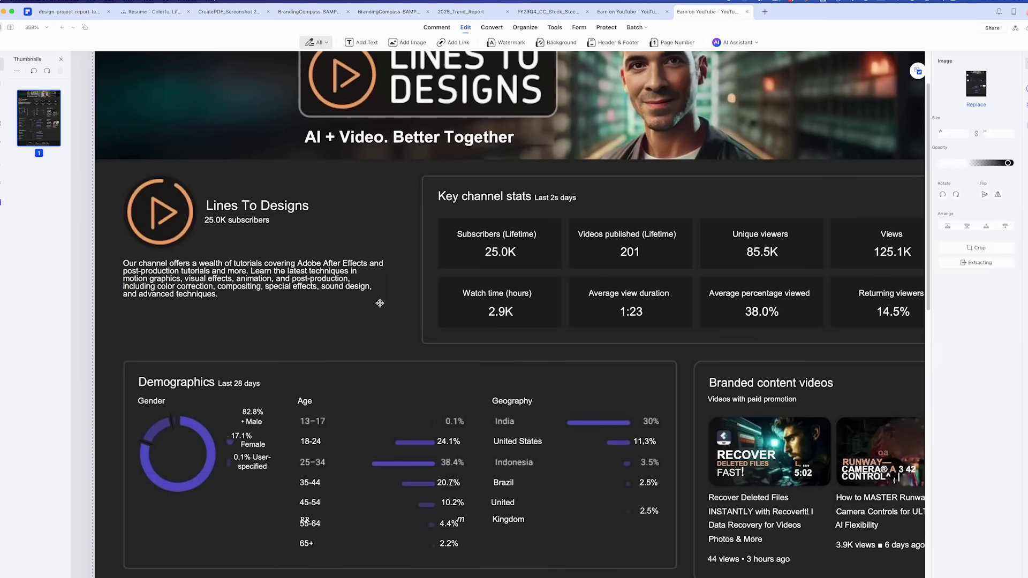
- Export the last 28 days of channel content analytics as Comma-separated values (.csv)
scroll(482, 150, up, 5)
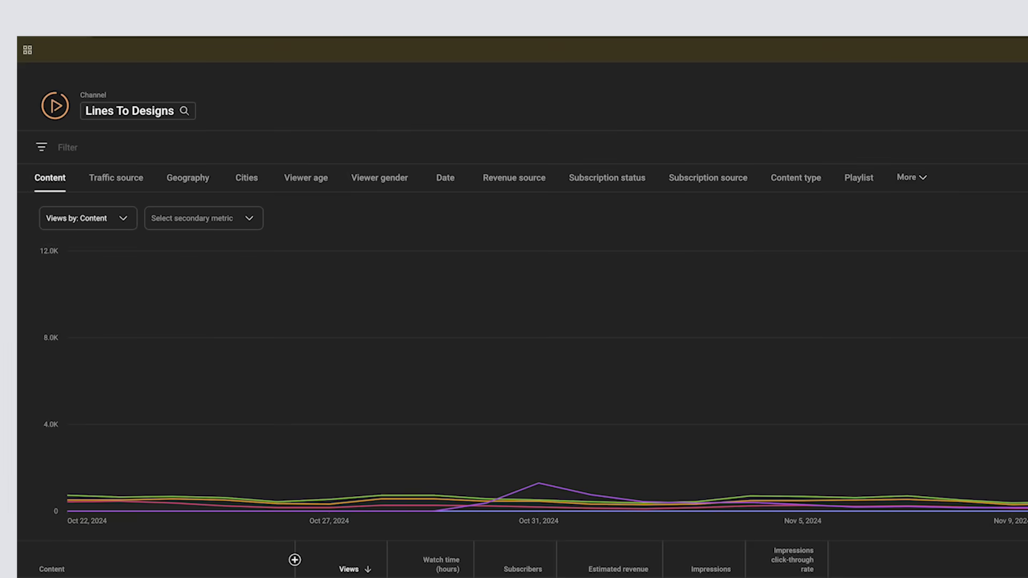
click(934, 81)
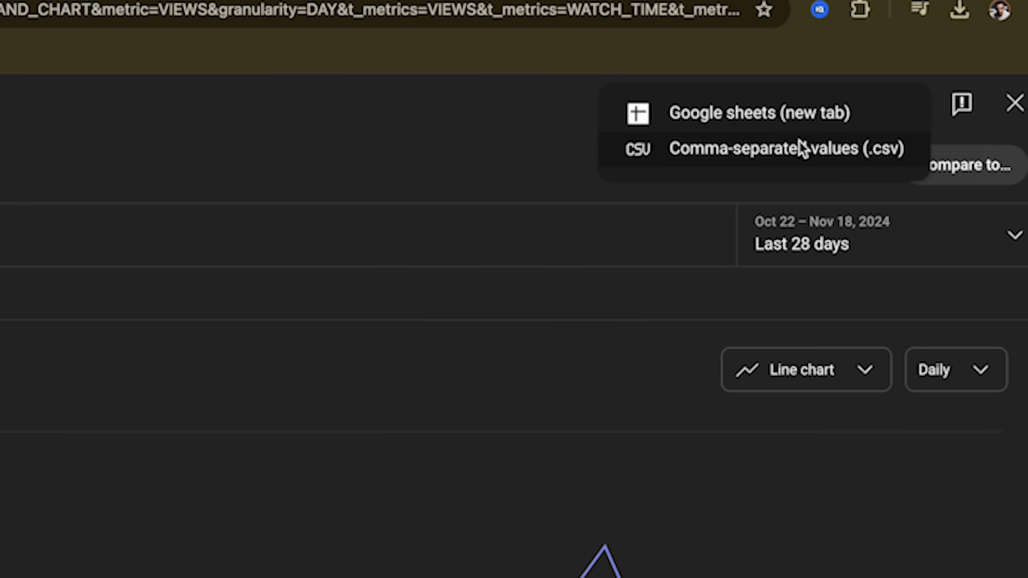
click(818, 149)
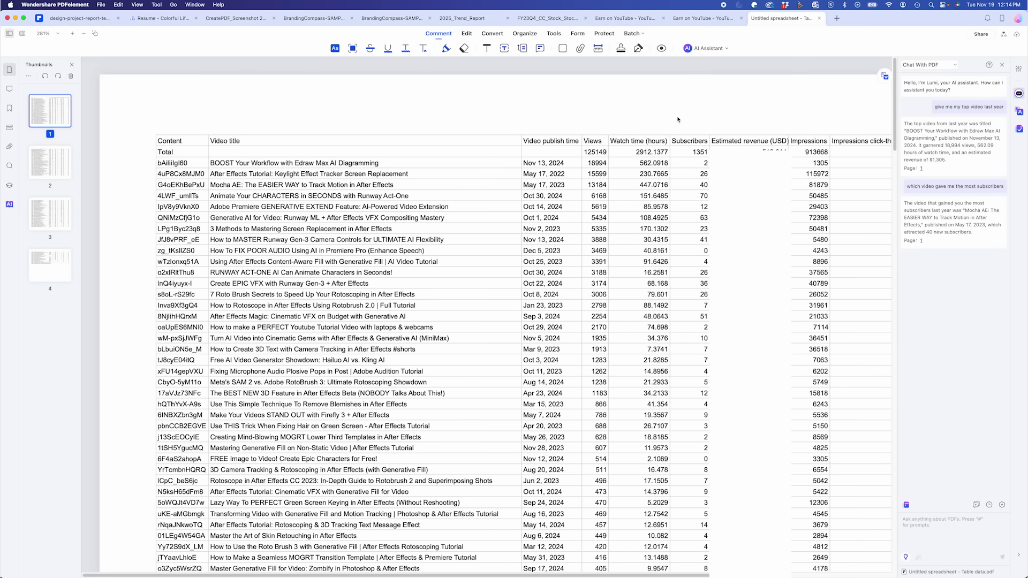
- Ask the AI chat 'What video last year 2023 gave me the most subscribers' and send it
click(701, 21)
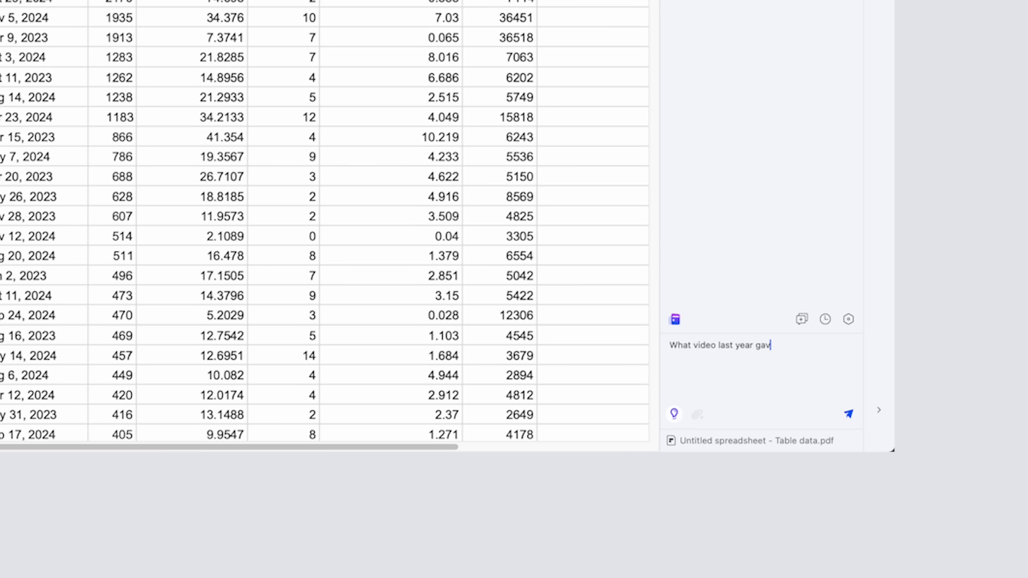
text(most)
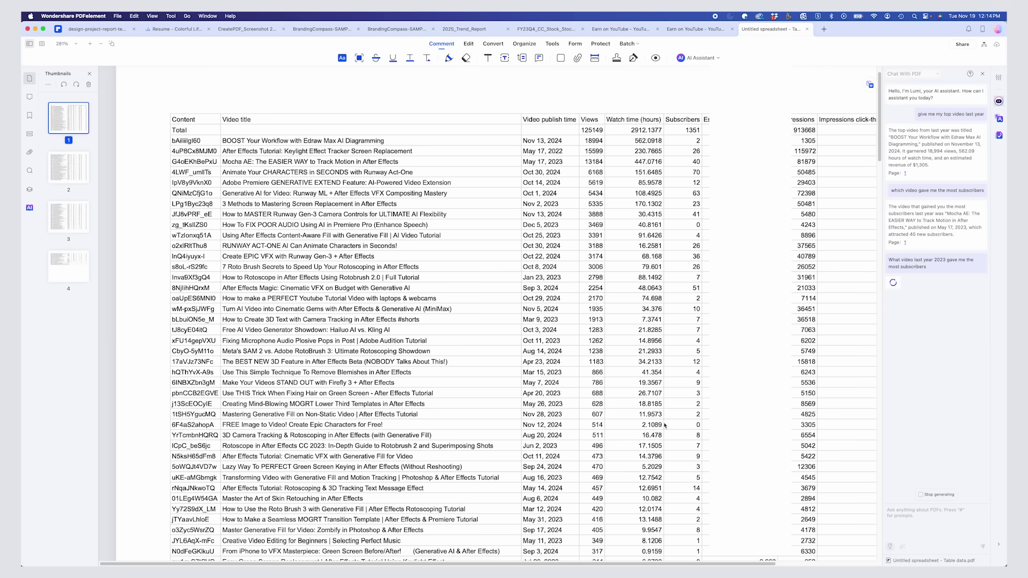
scroll(444, 274, down, 15)
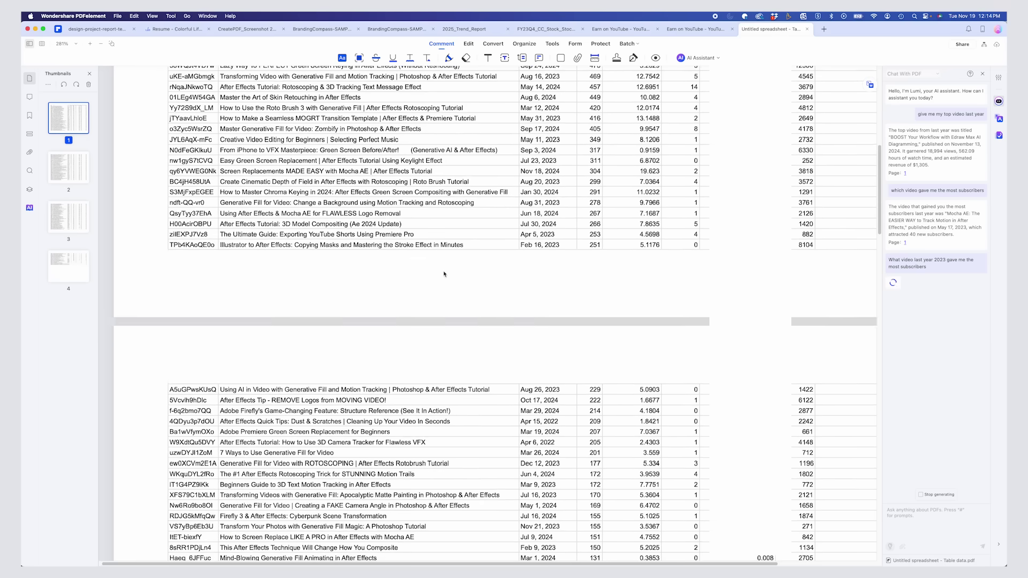